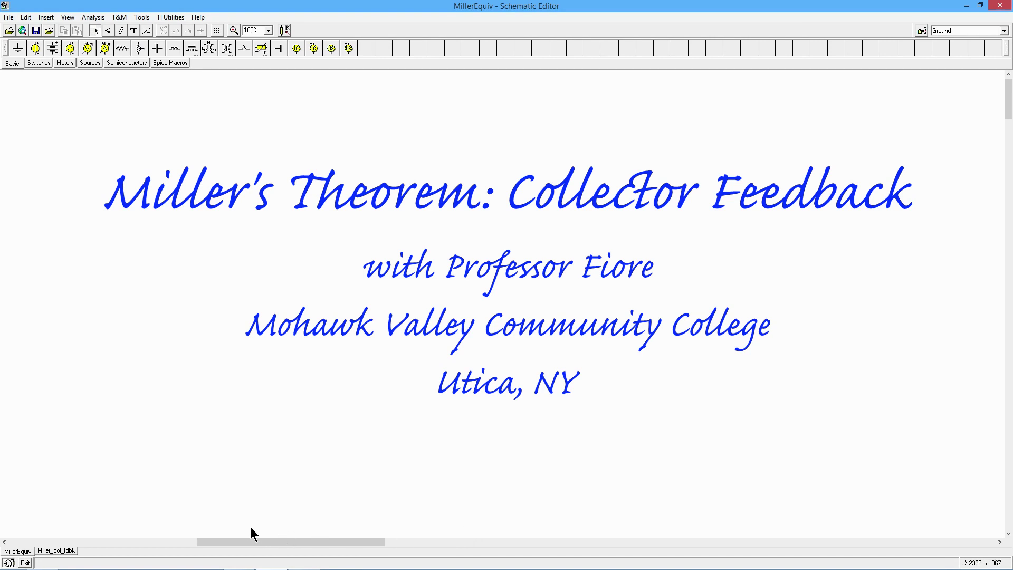
# Scroll the MillerEquiv sheet left to show the Z/(A+1) and ZA/(A+1) equivalent circuits
pyautogui.click(170, 542)
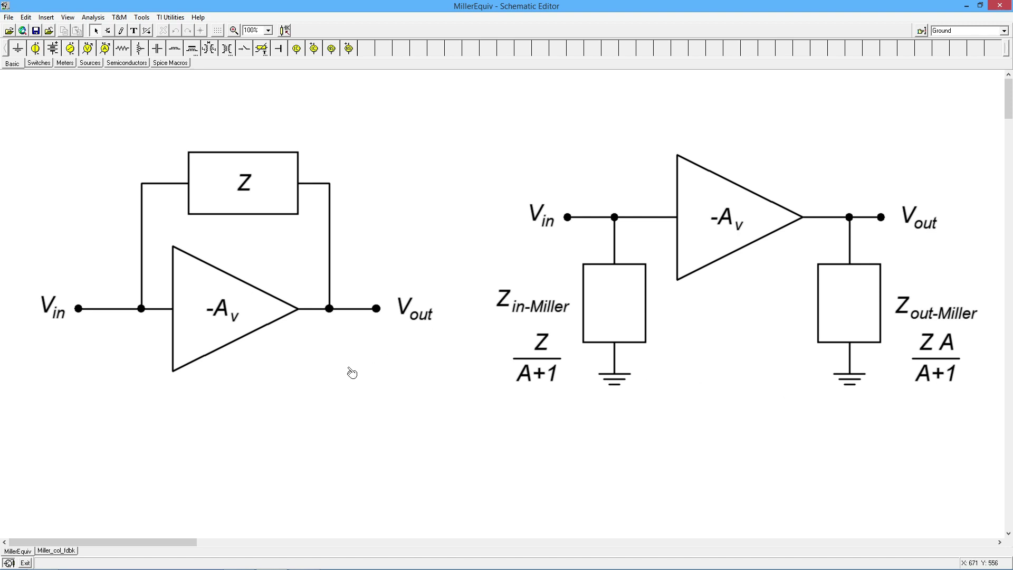
# Switch to the Miller_col_fdbk sheet with the 2N3904 amplifier (Rb 500k, Rc 10k, Re 1k, Rload 200k)
pyautogui.click(62, 552)
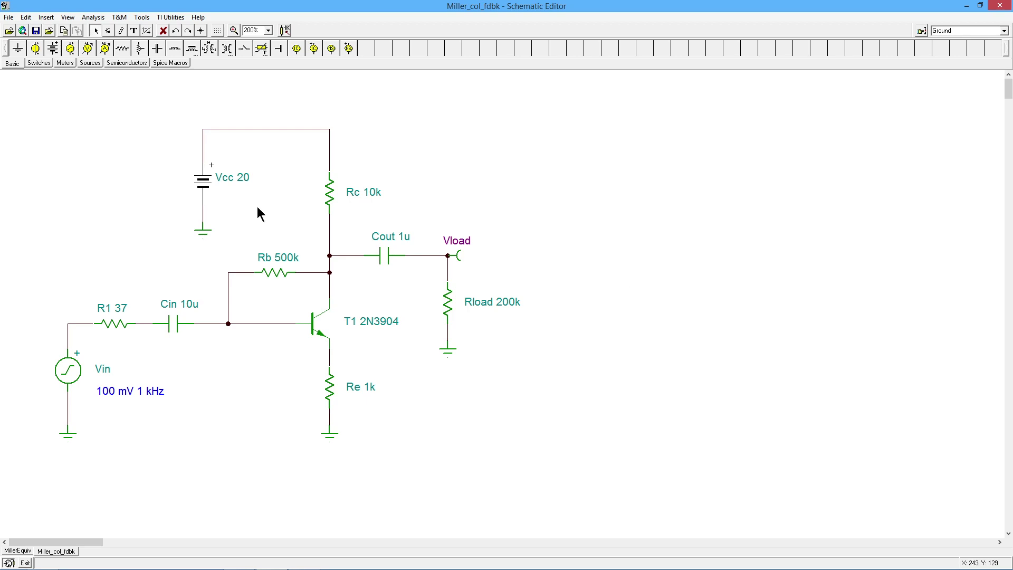
# Calculate the DC node voltages and currents table and enlarge it to show every value
pyautogui.click(102, 21)
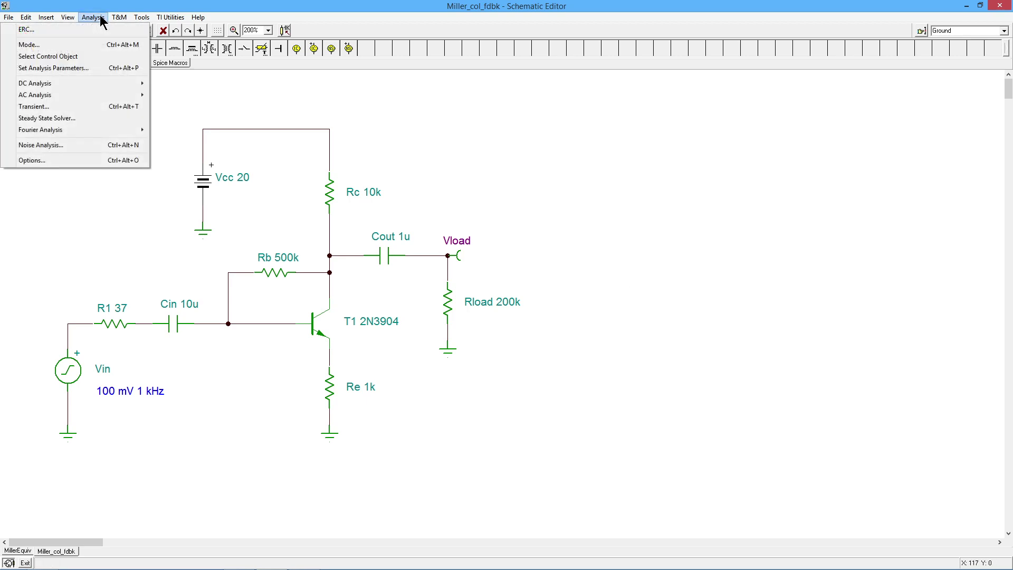
pyautogui.moveTo(38, 84)
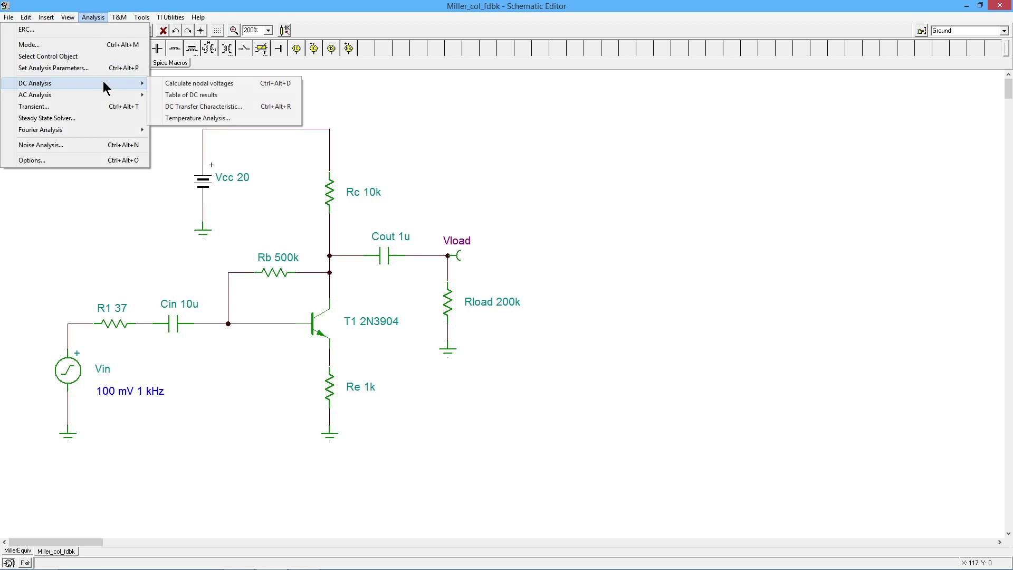
pyautogui.click(173, 96)
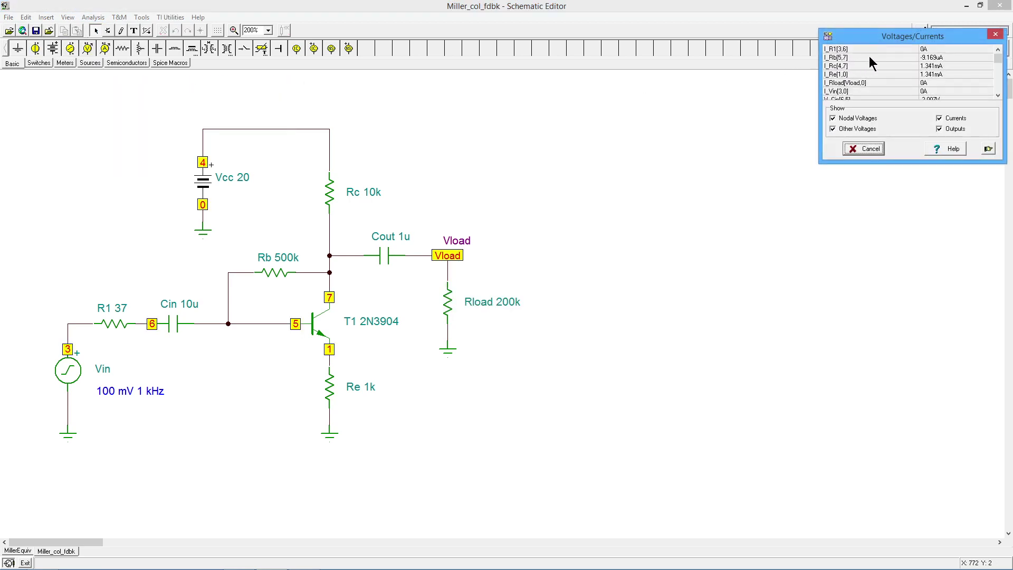
pyautogui.moveTo(881, 32); pyautogui.dragTo(603, 149)
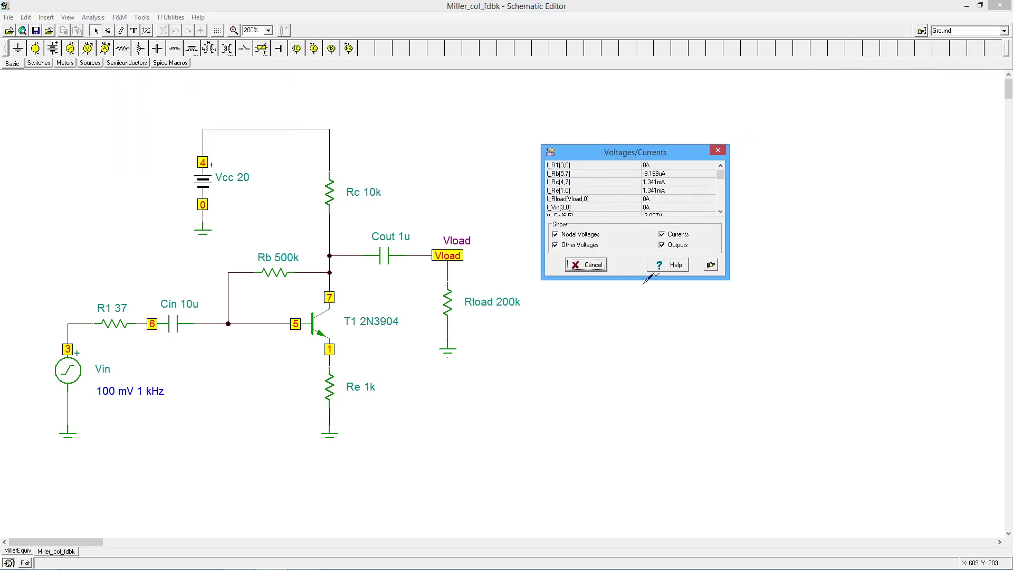
pyautogui.moveTo(642, 280); pyautogui.dragTo(640, 437)
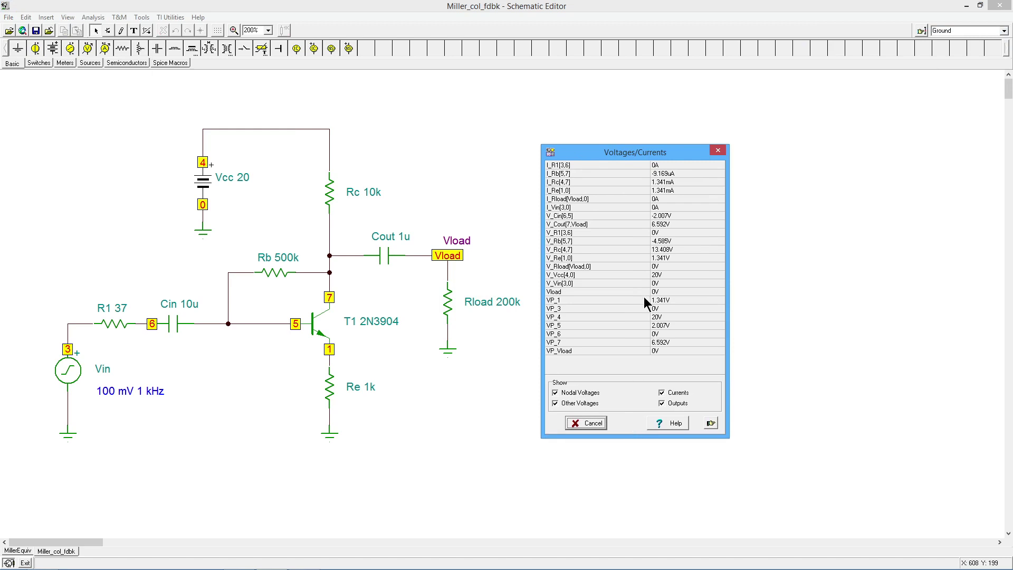
# Highlight resistor Rc's voltage and current, then close the DC results table
pyautogui.click(335, 179)
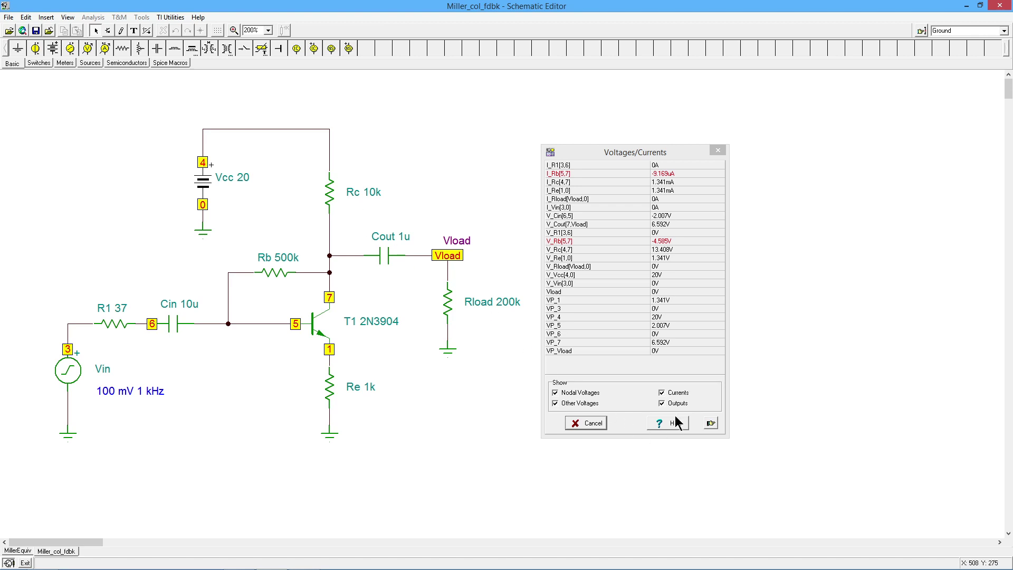
pyautogui.click(591, 423)
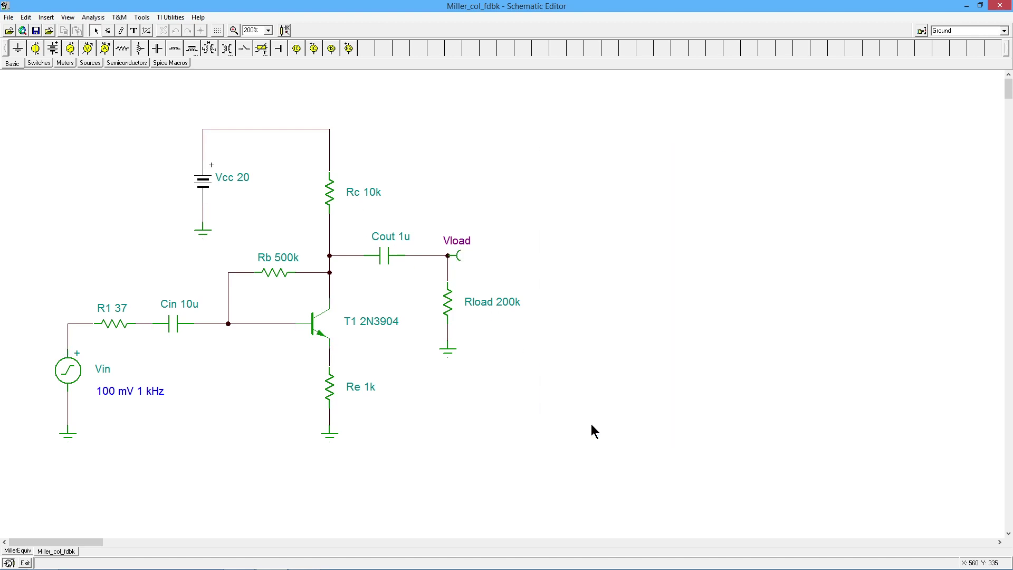
pyautogui.scroll(-2, 581, 415)
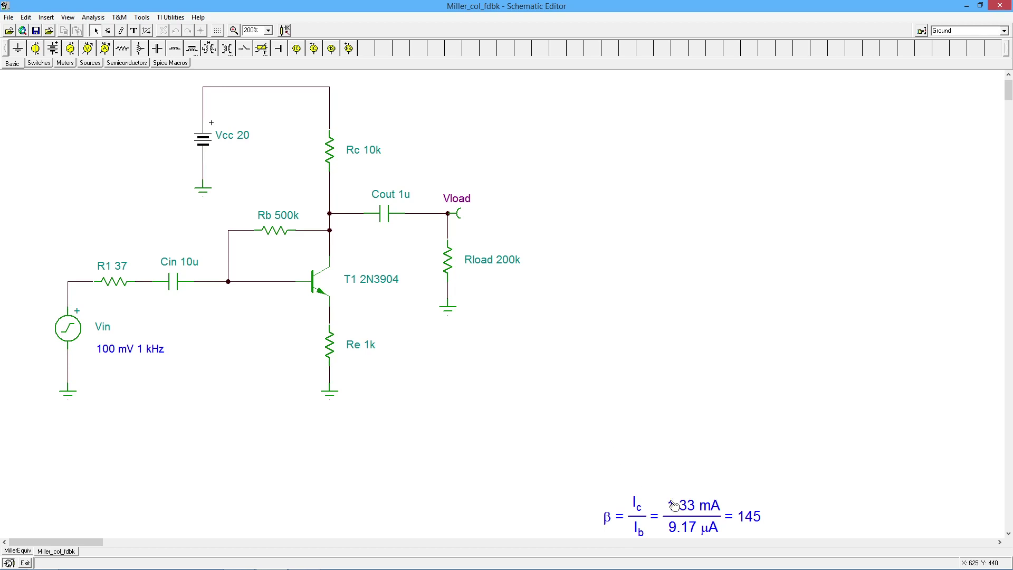
# Drag the β = Ic/Ib calculation block up beside the schematic to show the full Zin derivation
pyautogui.moveTo(694, 517); pyautogui.dragTo(666, 115)
pyautogui.scroll(2, 483, 315)
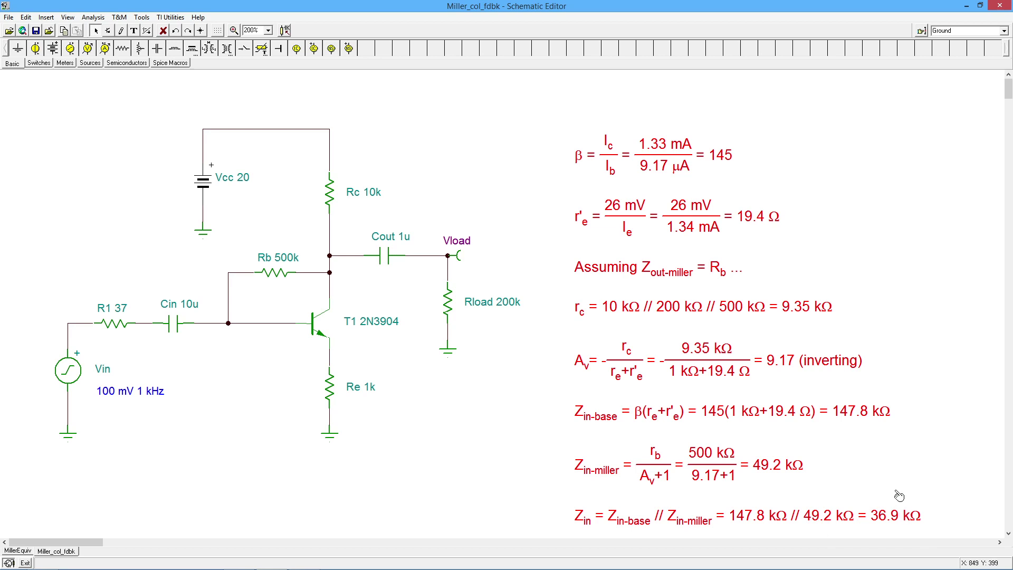
# Deselect the Zin calculation text on the Miller_col_fdbk sheet
pyautogui.click(425, 445)
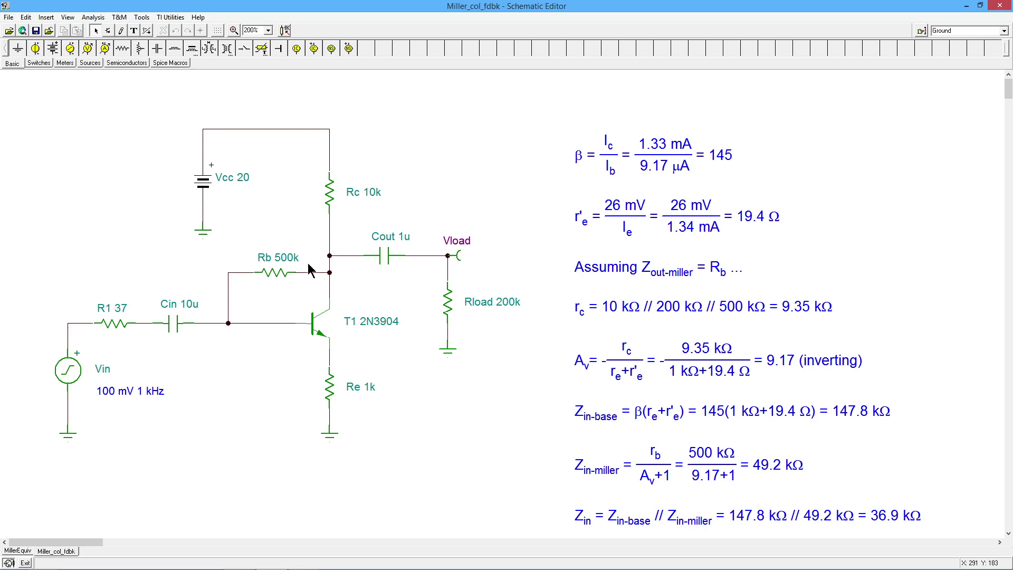
# Run a transient analysis of the collector-feedback amplifier
pyautogui.click(93, 17)
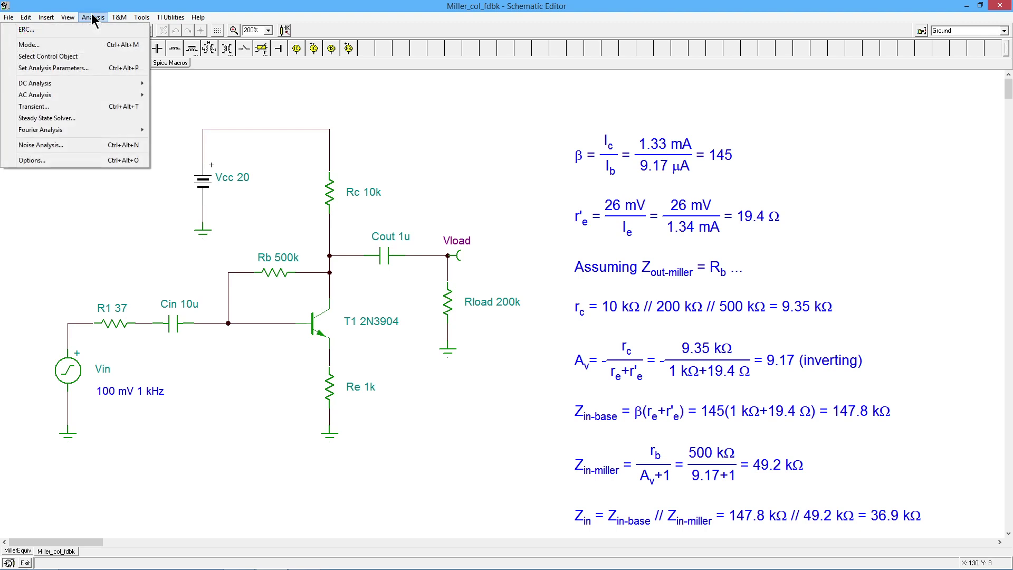
pyautogui.click(86, 108)
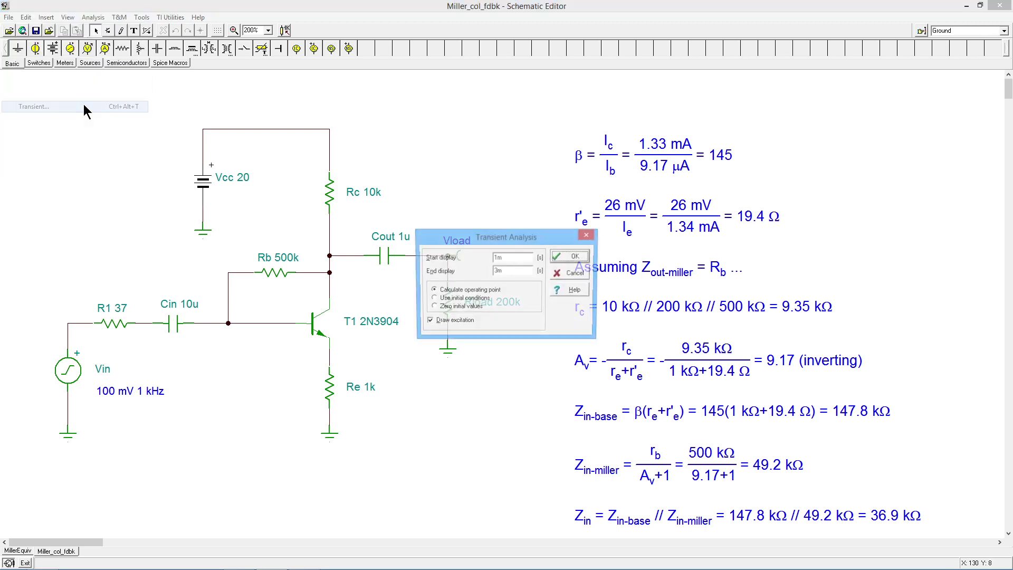
pyautogui.click(584, 257)
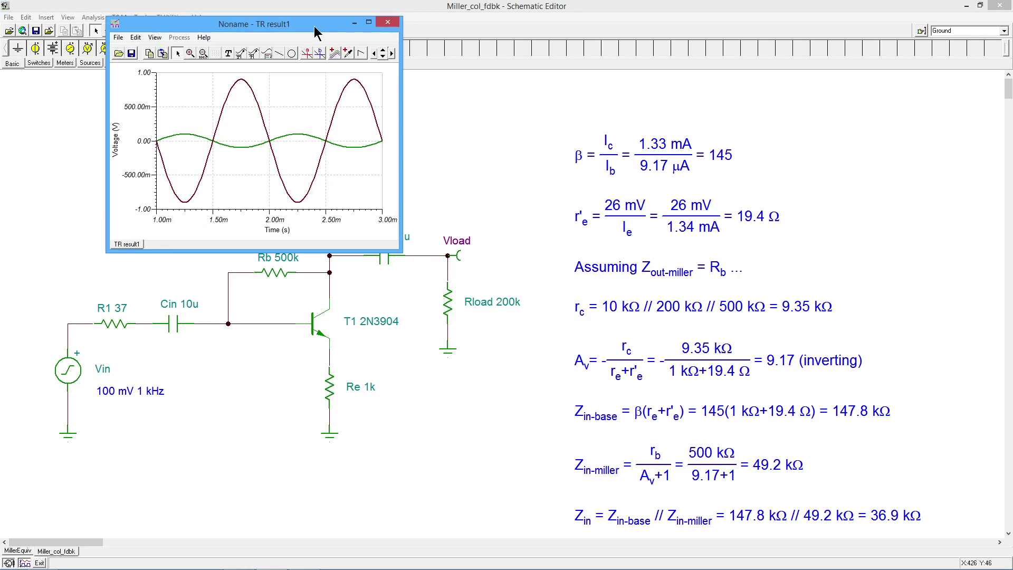
# Enlarge the Vin/Vload waveform window and place a legend in the plot
pyautogui.moveTo(316, 33); pyautogui.dragTo(425, 97)
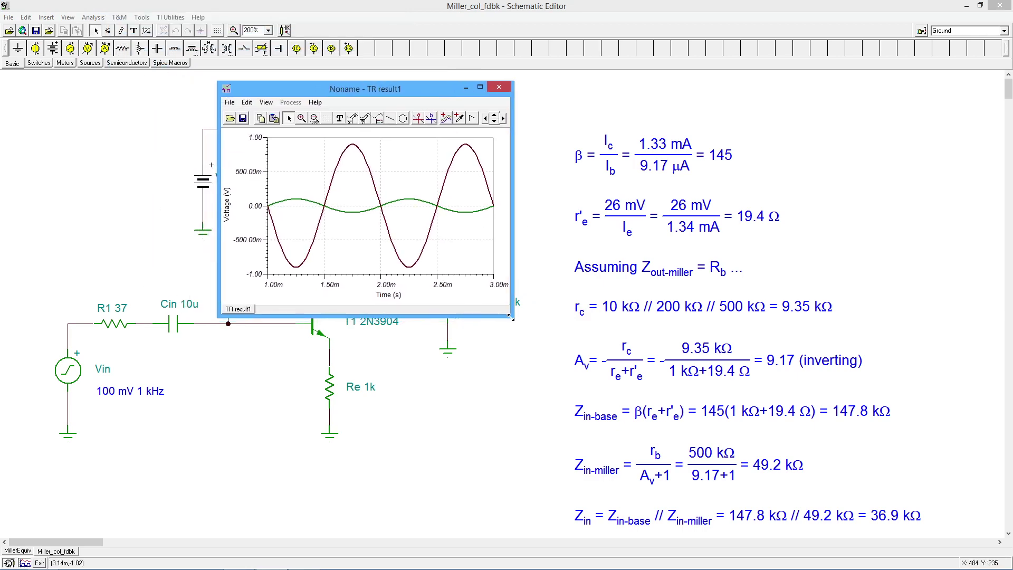
pyautogui.moveTo(511, 317); pyautogui.dragTo(875, 525)
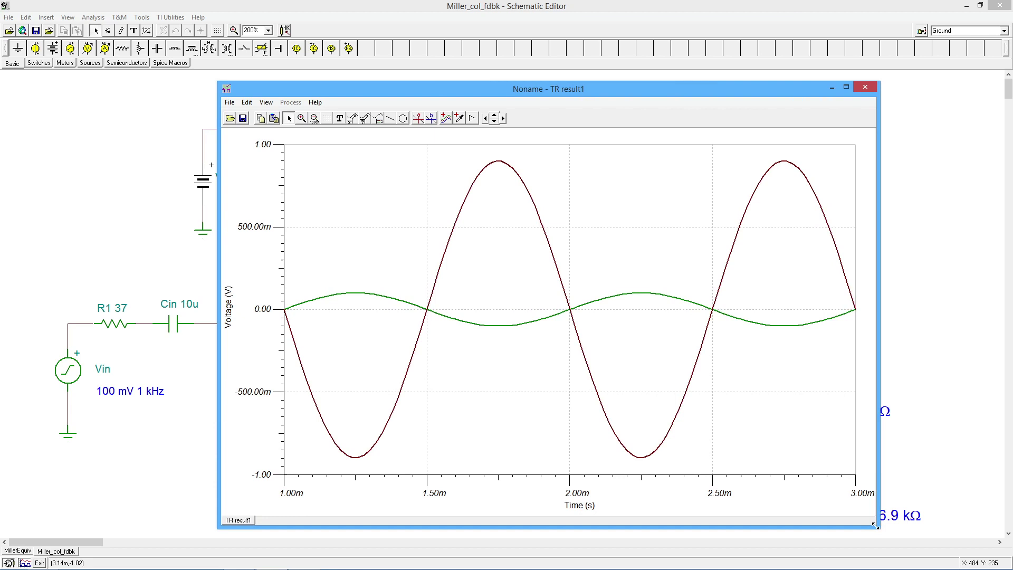
pyautogui.click(373, 119)
pyautogui.click(338, 168)
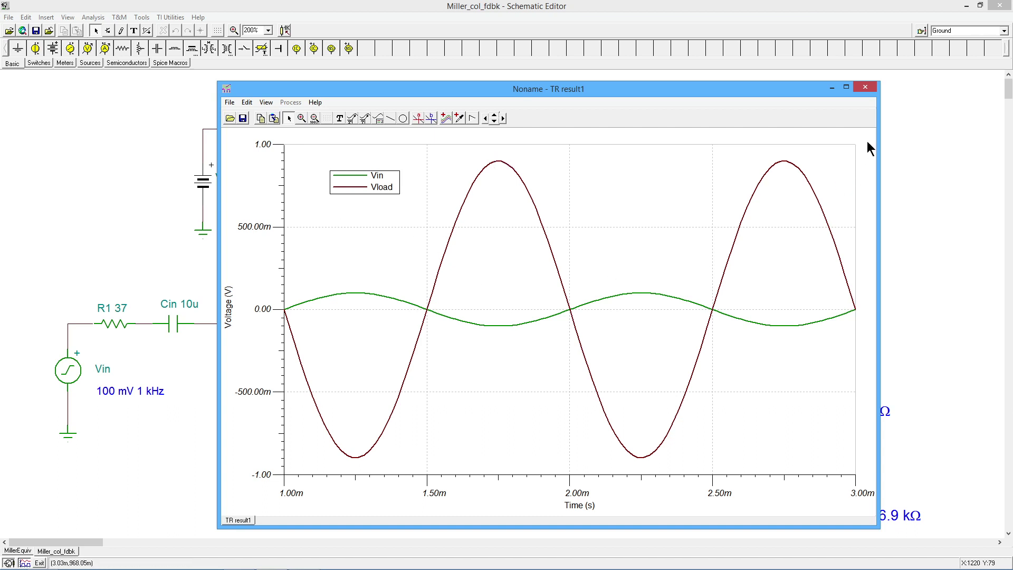
# Close the waveform graph and change source resistor R1's resistance from 37 to 37k
pyautogui.click(866, 88)
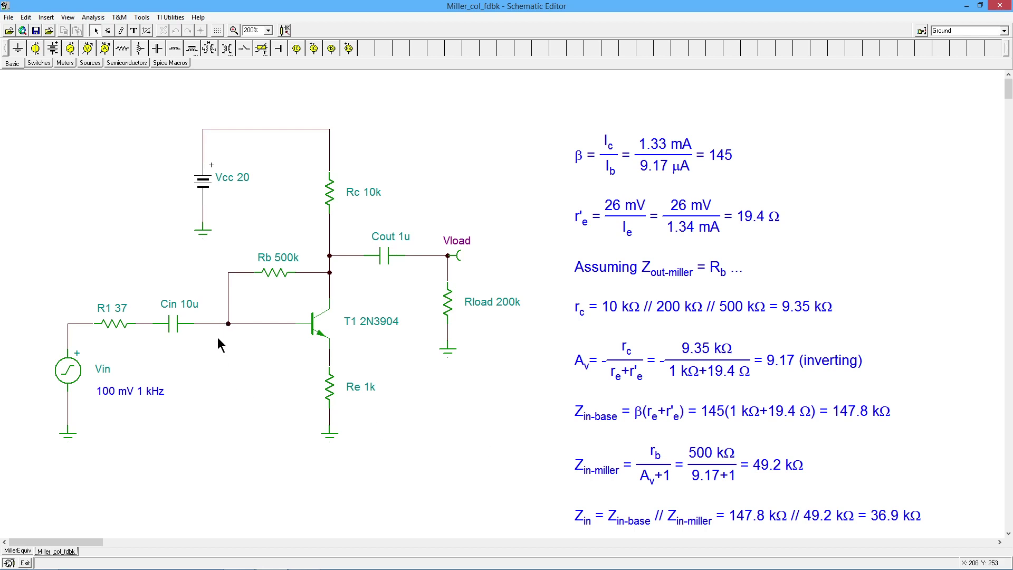
pyautogui.doubleClick(120, 326)
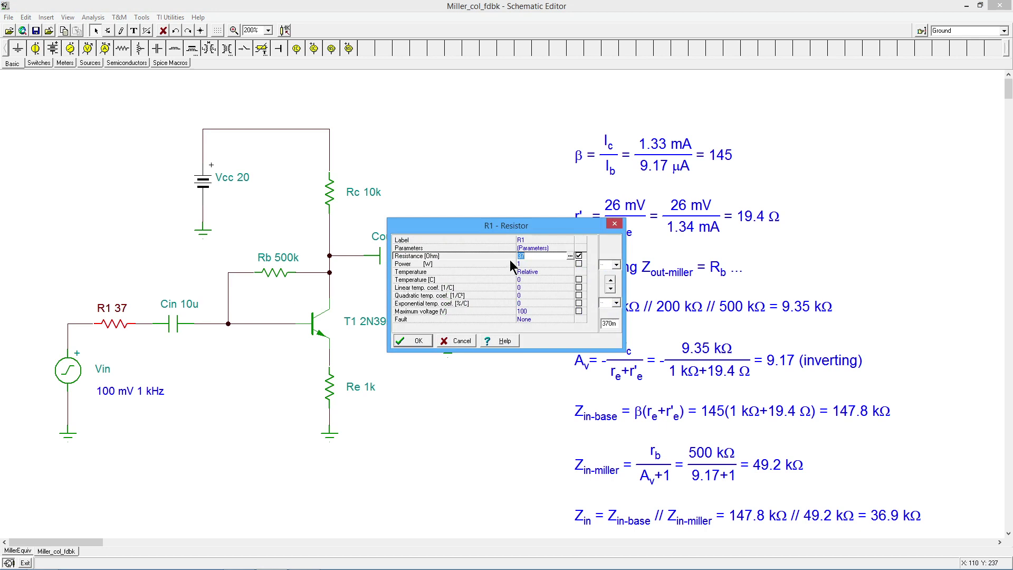
pyautogui.click(532, 256)
pyautogui.click(410, 342)
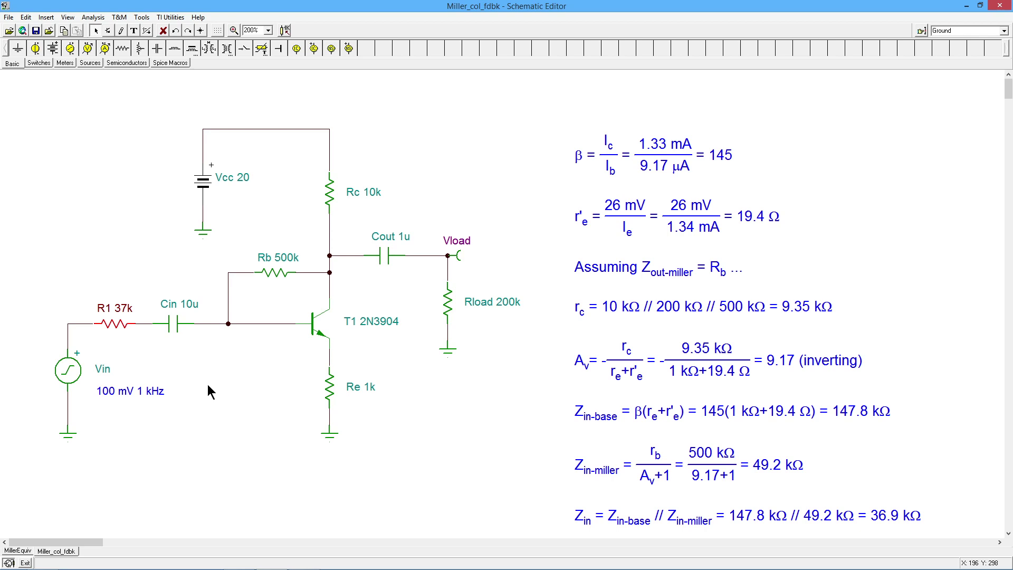
# Generate the AC results table via AC Analysis, showing R1's current of 1.331 µA
pyautogui.click(93, 17)
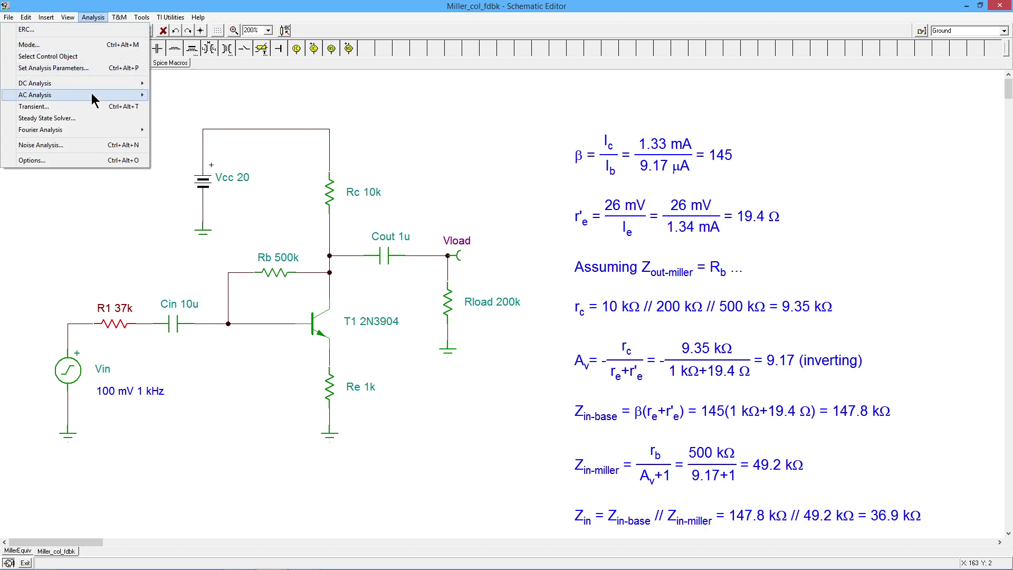
pyautogui.moveTo(93, 96)
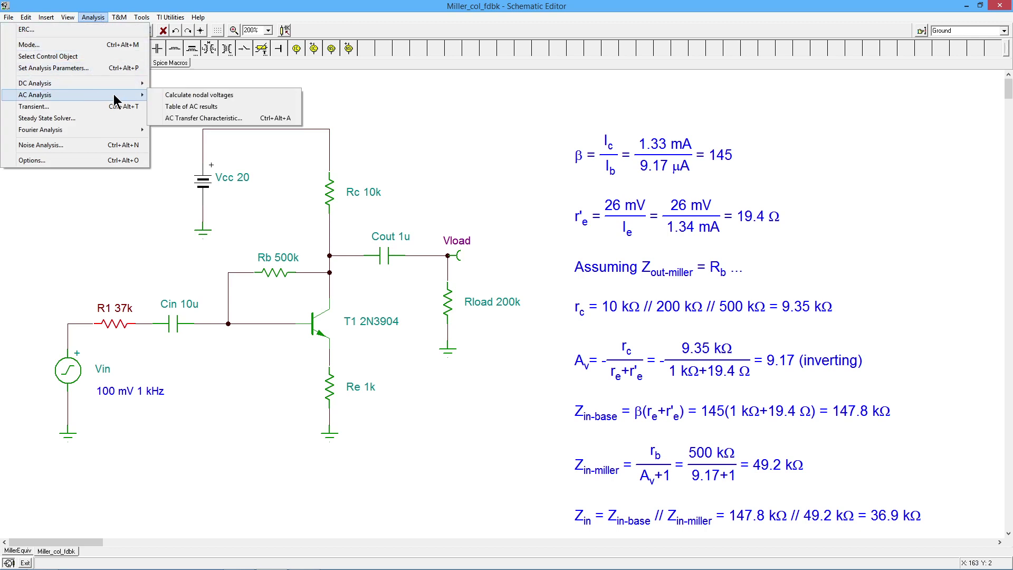
pyautogui.click(186, 108)
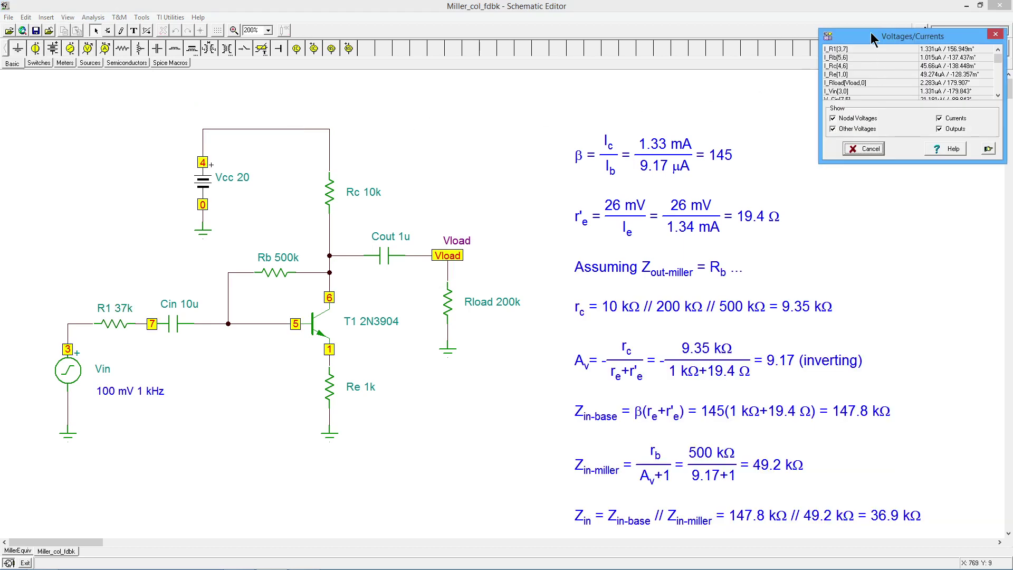
# Enlarge the AC results, check node 7 reads about 50.76 mV, then close the table
pyautogui.moveTo(872, 37); pyautogui.dragTo(609, 83)
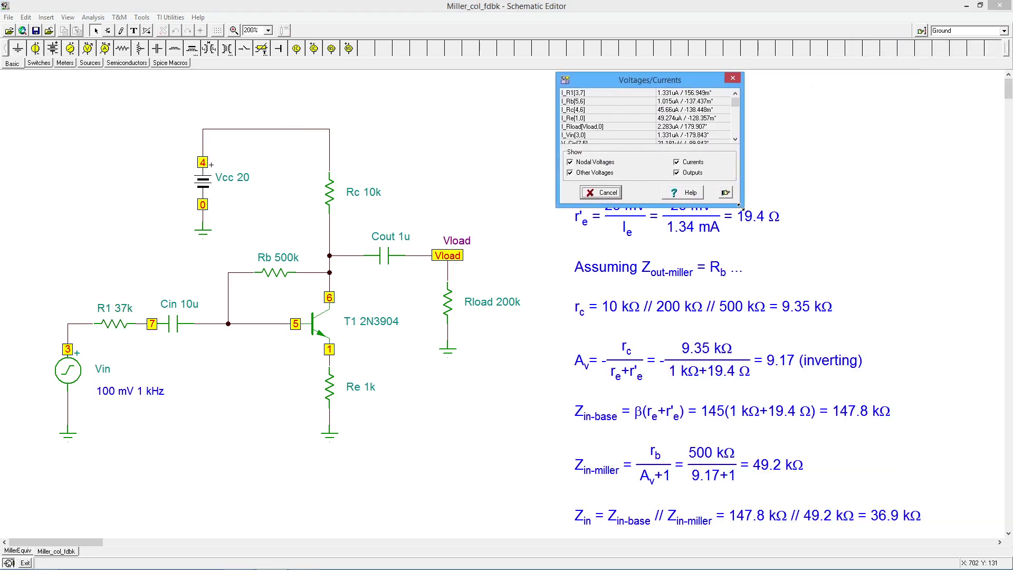
pyautogui.moveTo(740, 206); pyautogui.dragTo(790, 380)
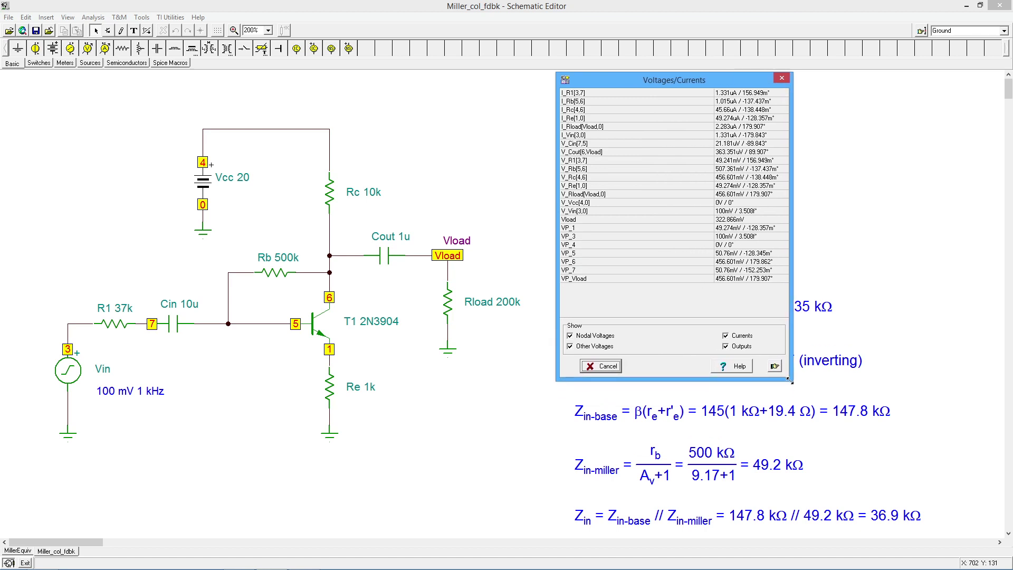
pyautogui.click(157, 318)
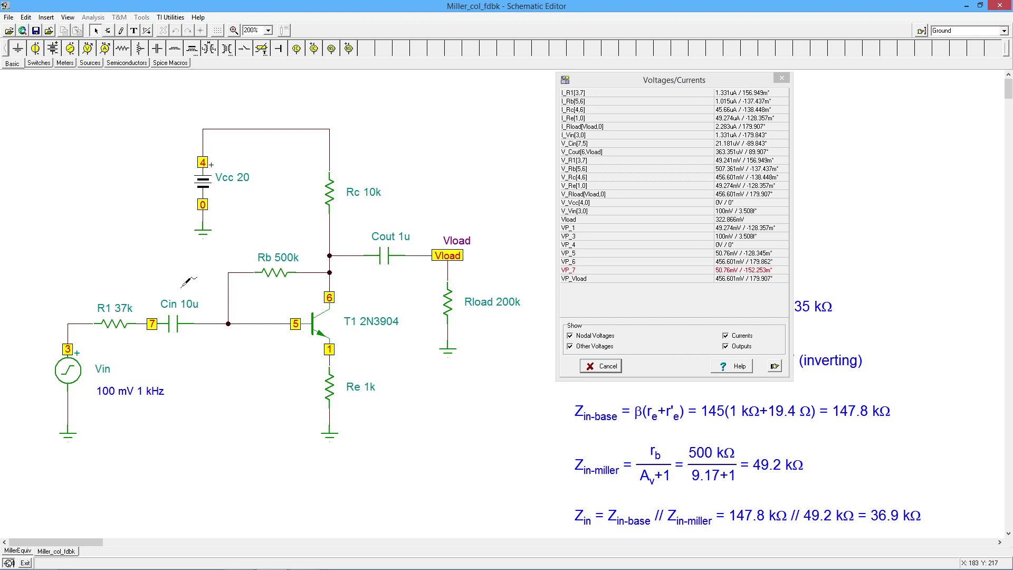
pyautogui.click(601, 366)
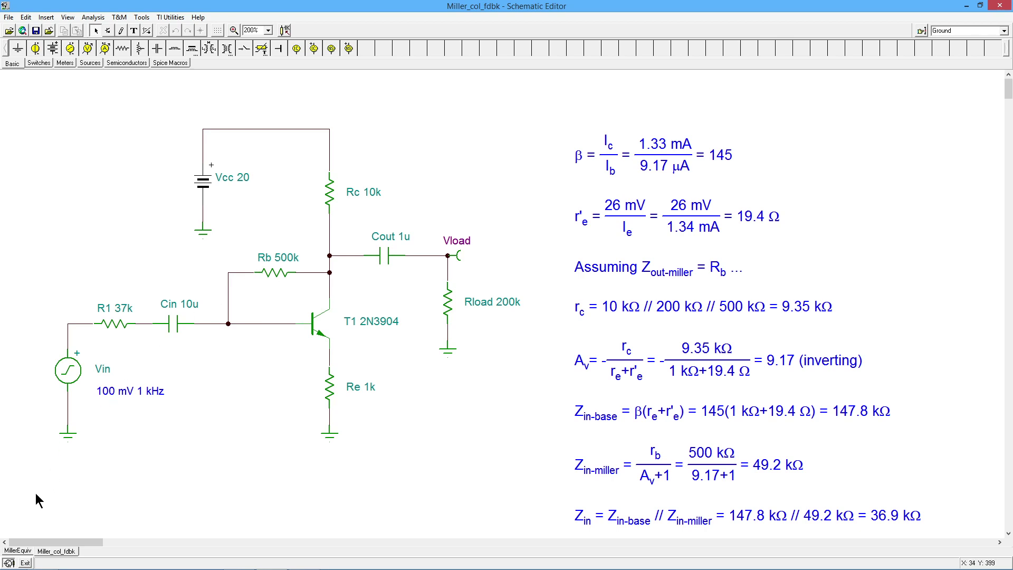
# Switch to the MillerEquiv sheet with the Z feedback amplifier and its Miller equivalent
pyautogui.click(23, 551)
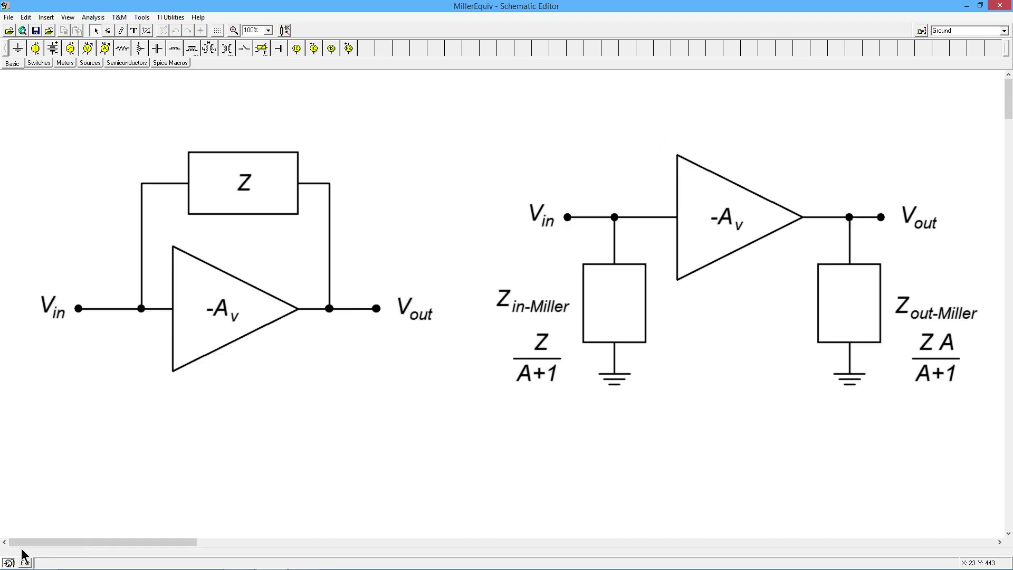